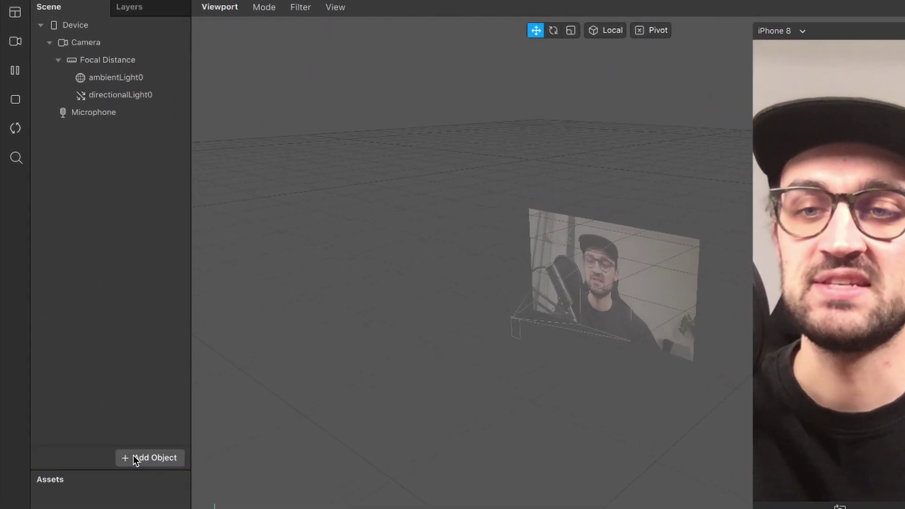
Add a face tracker and a particle system to the scene
click(89, 307)
text(f)
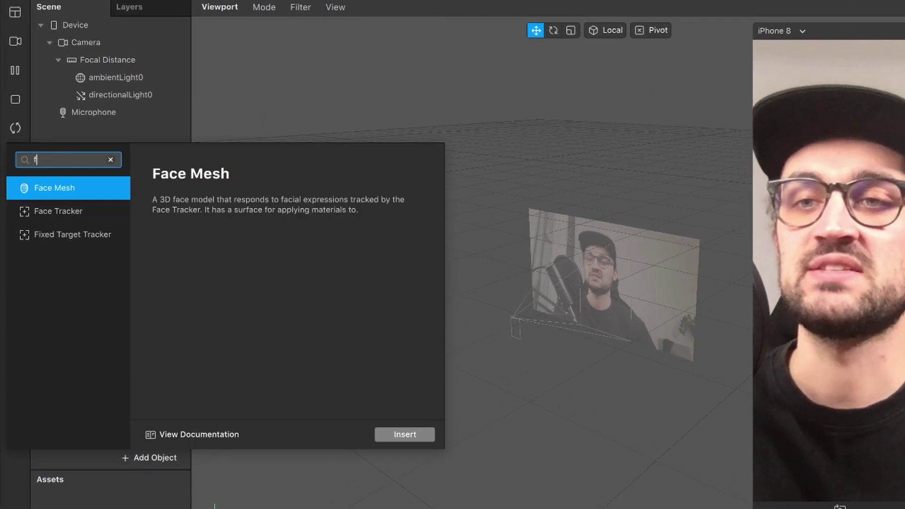
key(Down)
key(Return)
click(155, 455)
text(par)
key(Return)
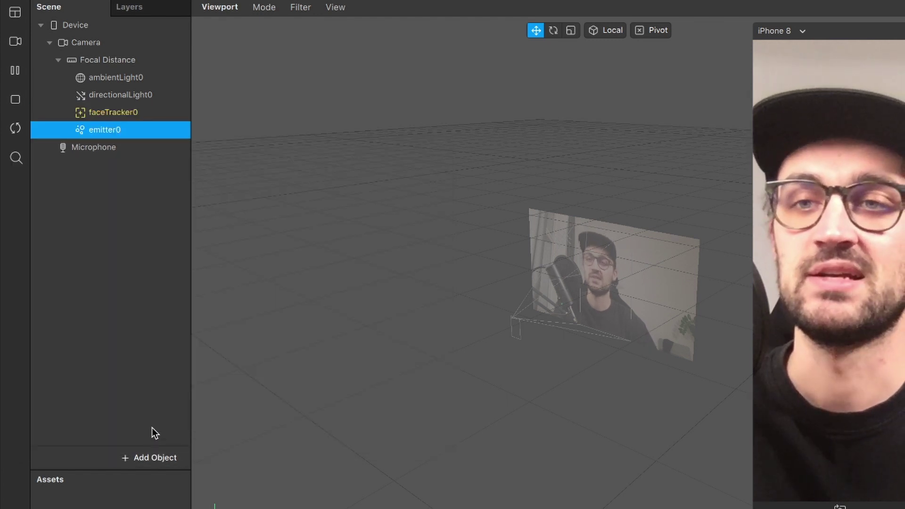
Create a new material asset and name it color
click(128, 383)
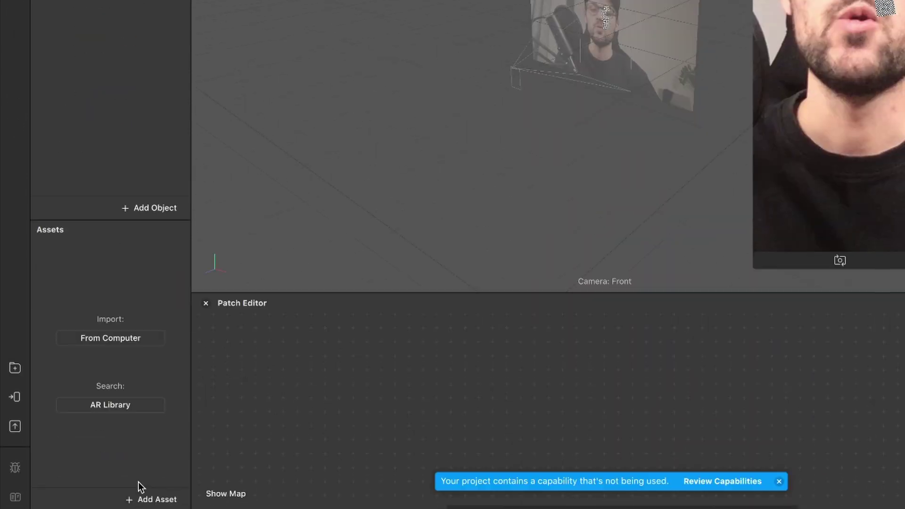
click(142, 499)
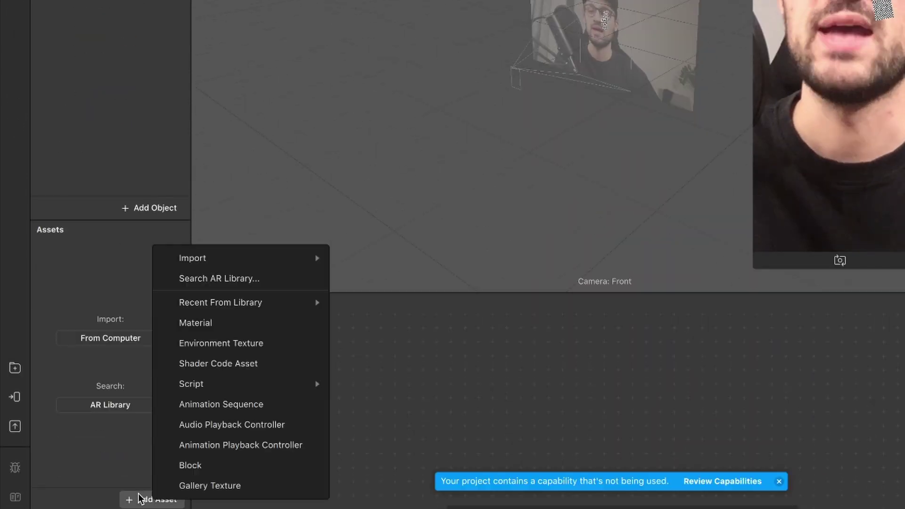
click(216, 328)
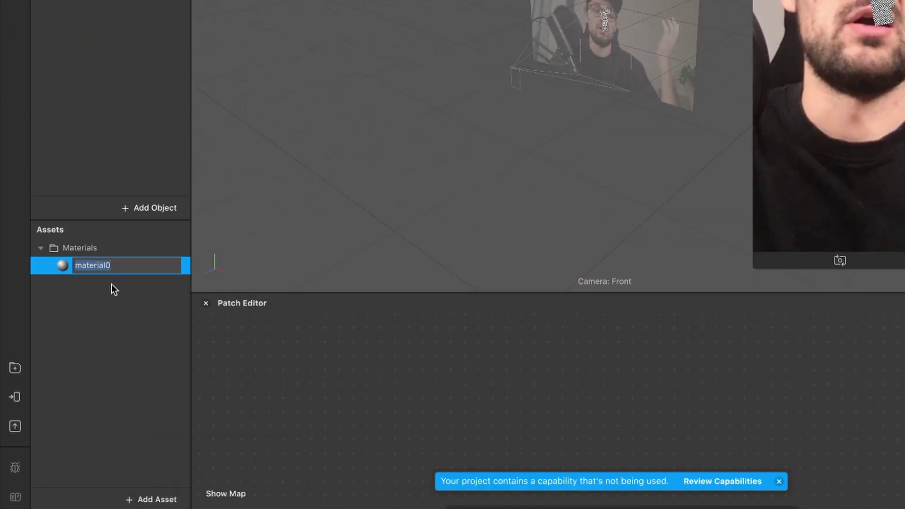
text(color)
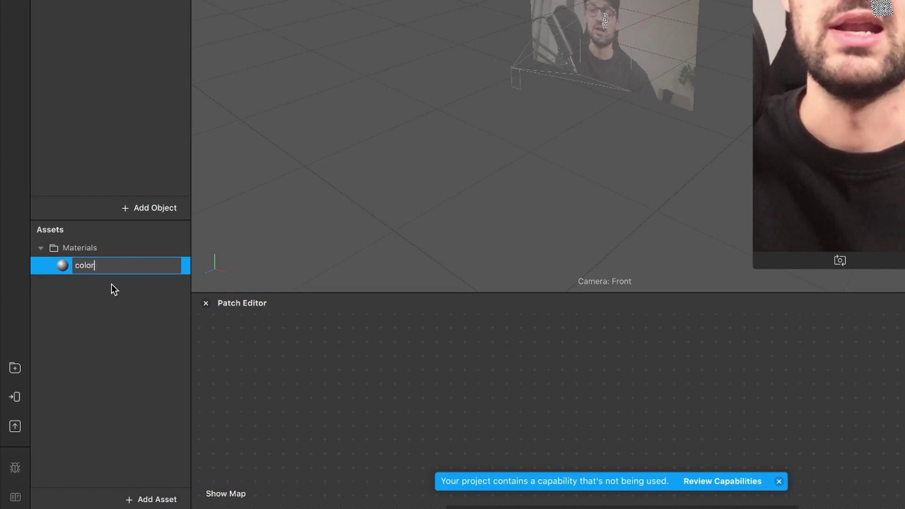
key(Return)
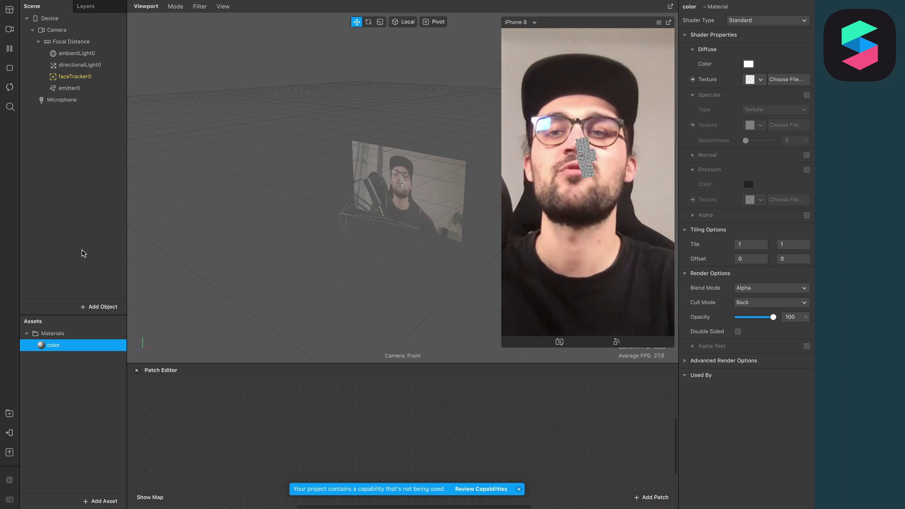
Create the patches for faceTracker0 in the Patch Editor and dismiss the unused capability notice
click(76, 77)
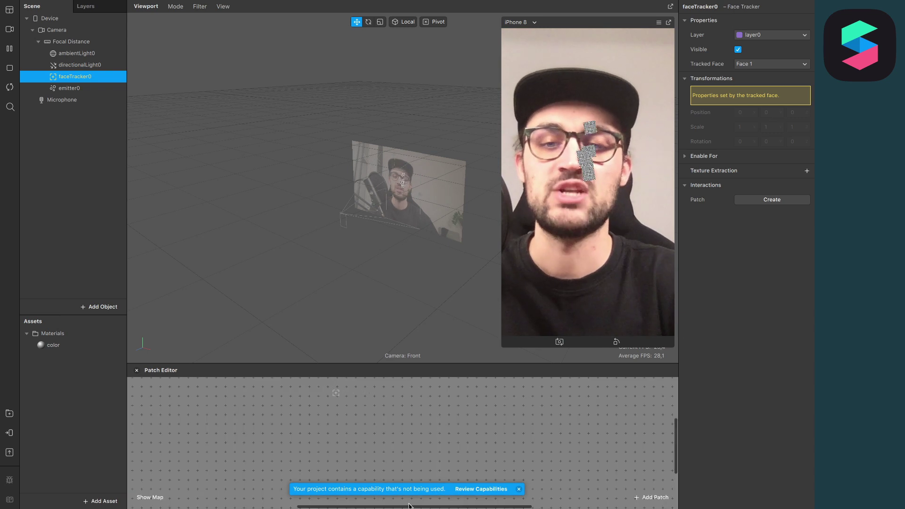
click(773, 200)
scroll(344, 350, right, 5)
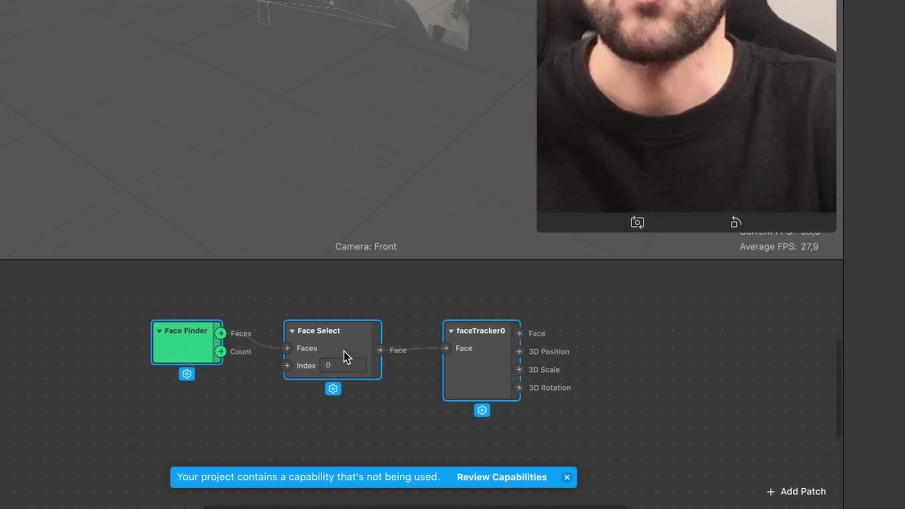
click(627, 393)
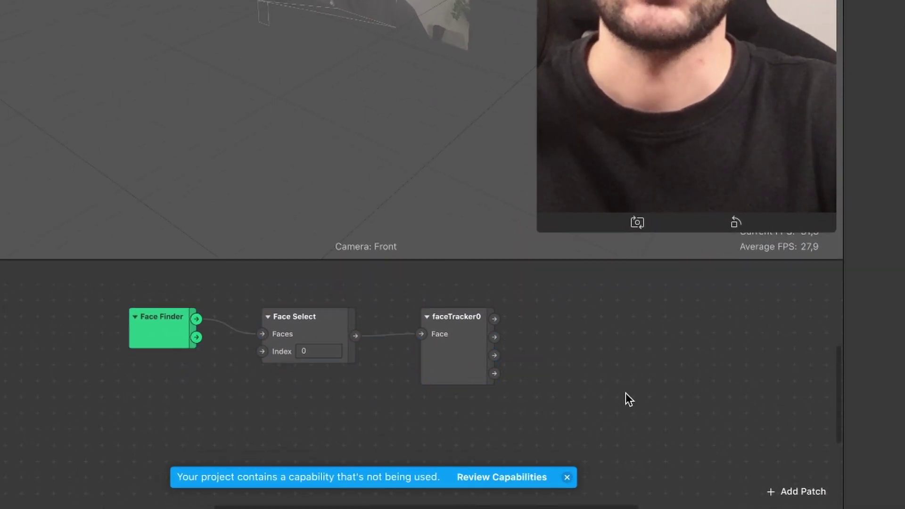
click(566, 477)
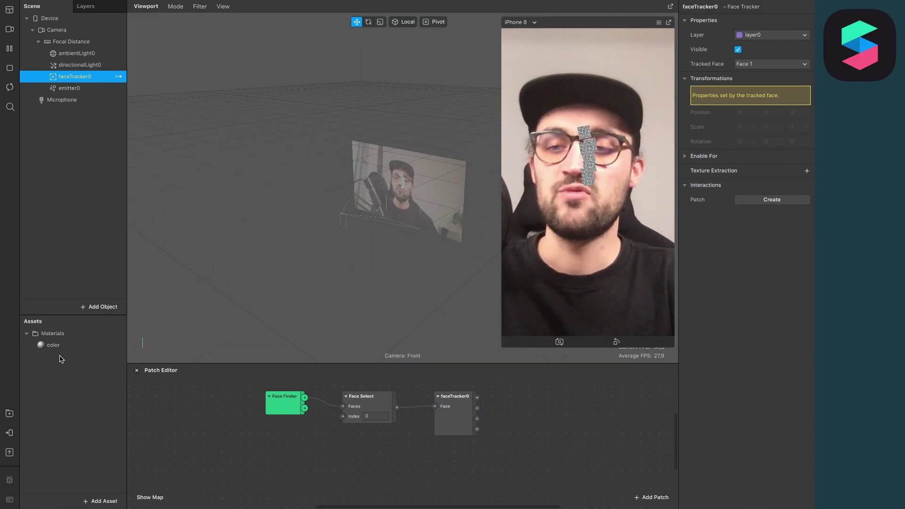
Set the color material's shader type to Flat and its diffuse color to blue
click(52, 347)
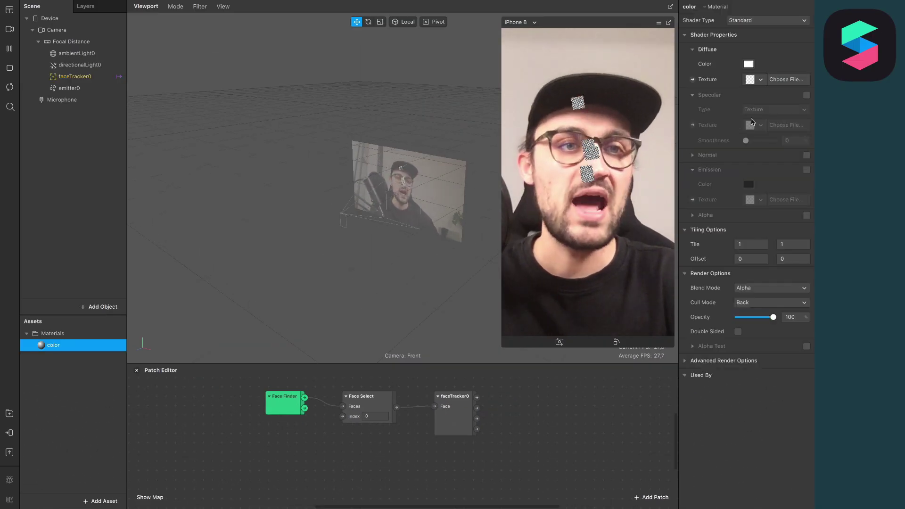
click(753, 24)
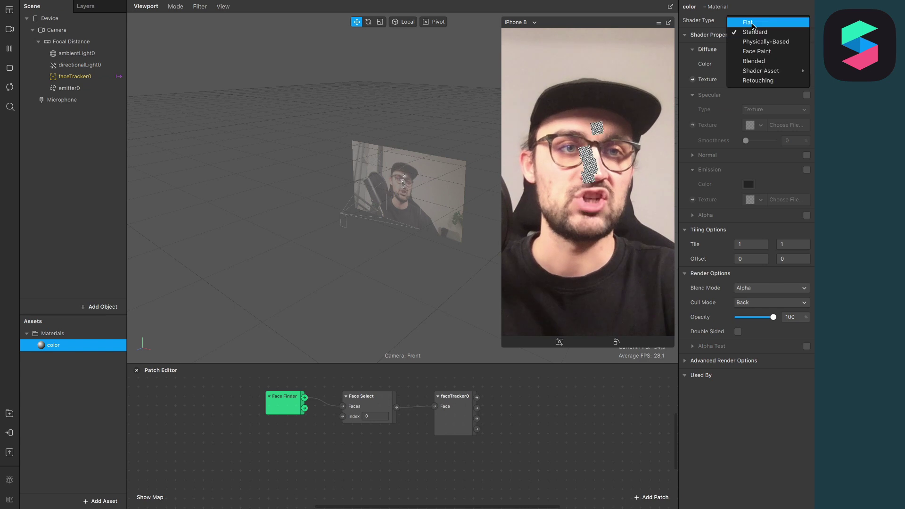
click(753, 24)
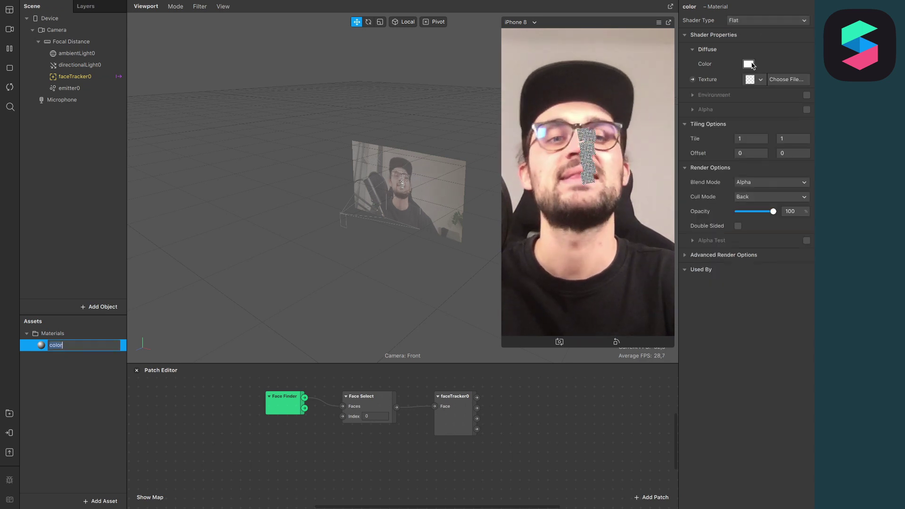
click(749, 65)
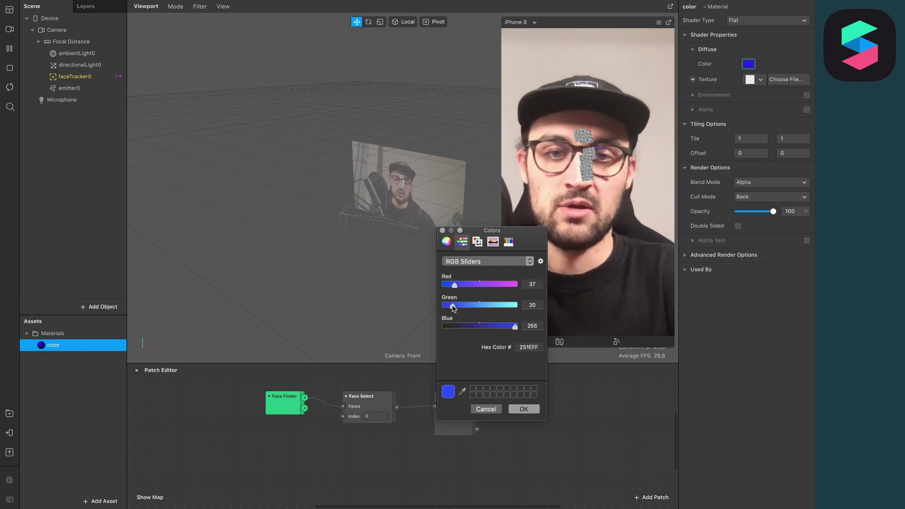
click(525, 409)
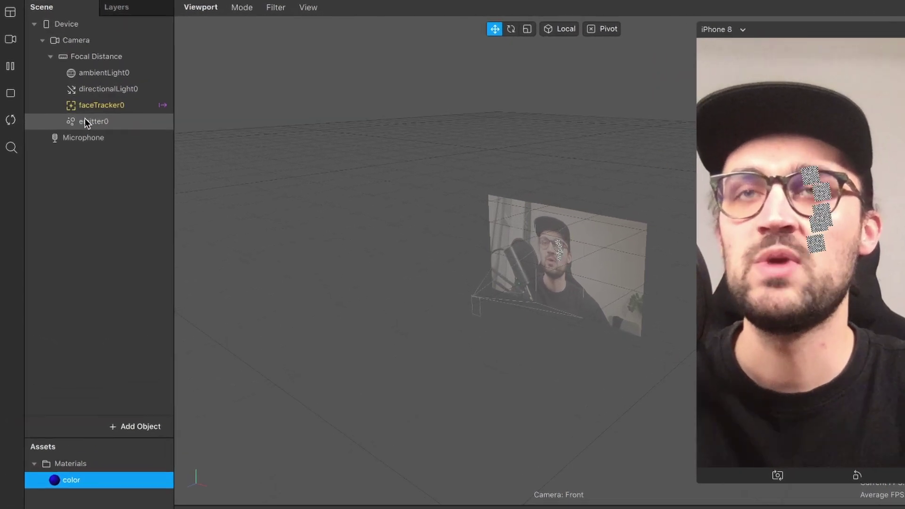
Set the particle emitter's speed to 0 and its speed variation to 0%
click(67, 88)
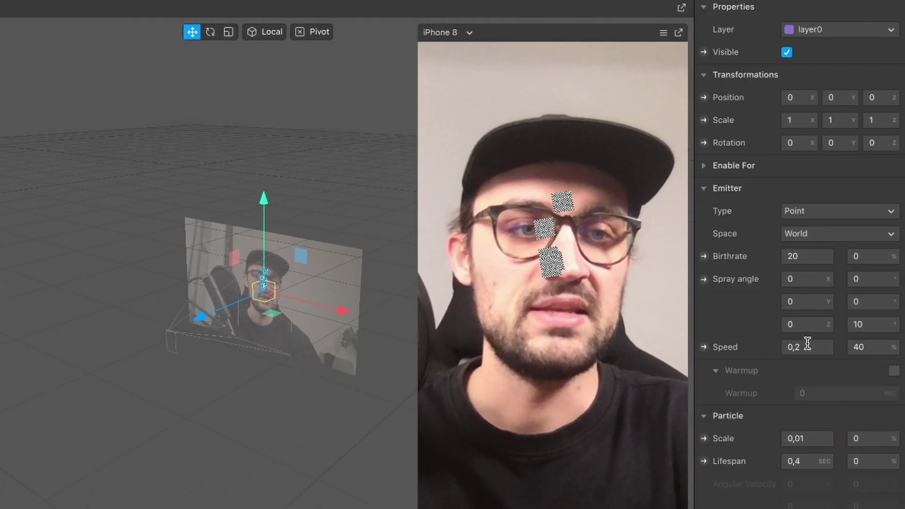
drag(808, 343, 697, 344)
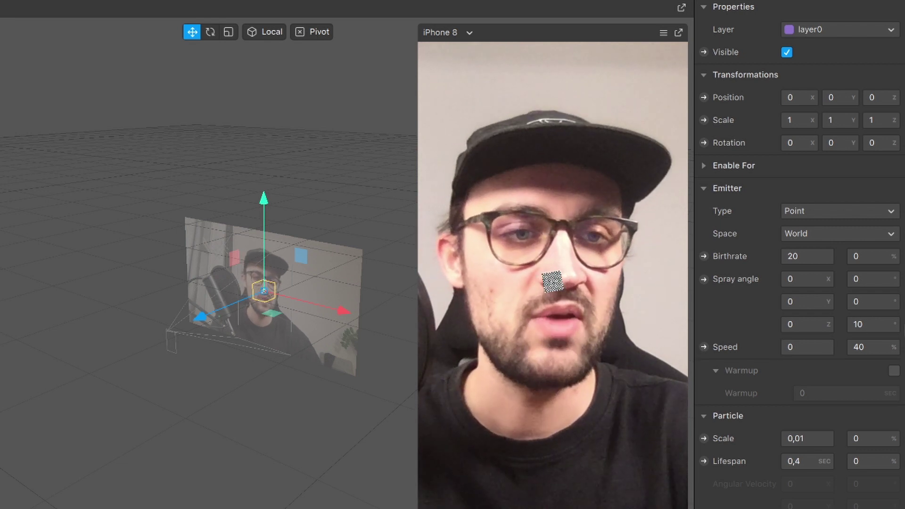
drag(869, 347, 788, 347)
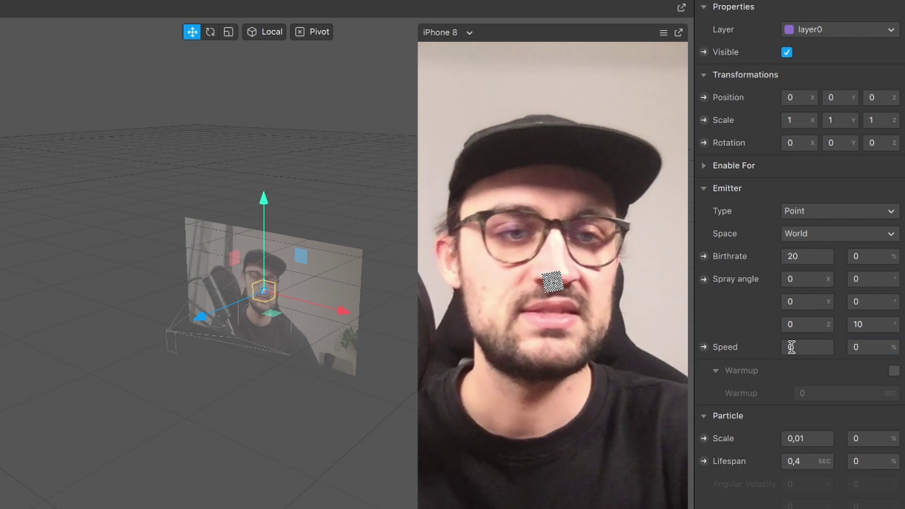
Assign the color material to the particle emitter
scroll(785, 406, down, 2)
scroll(784, 404, down, 2)
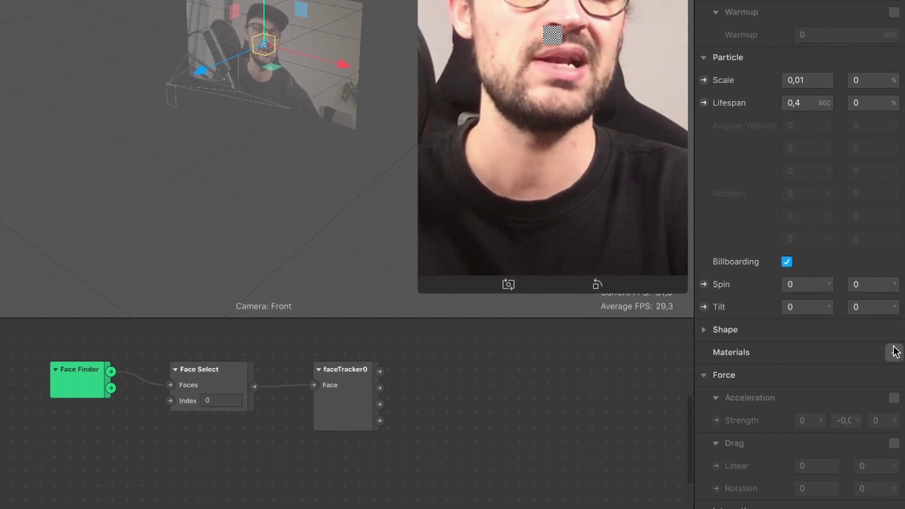
click(895, 352)
click(834, 372)
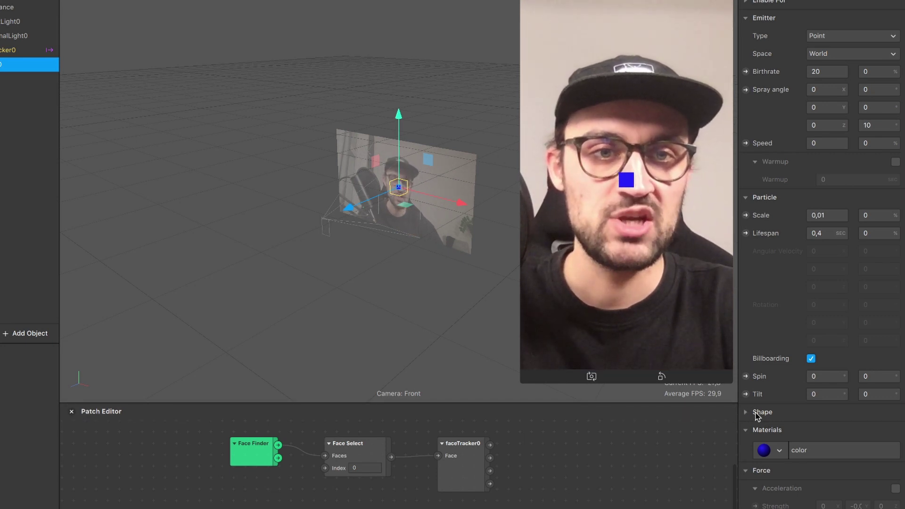
Change the emitter's particle shape to Sphere
click(747, 413)
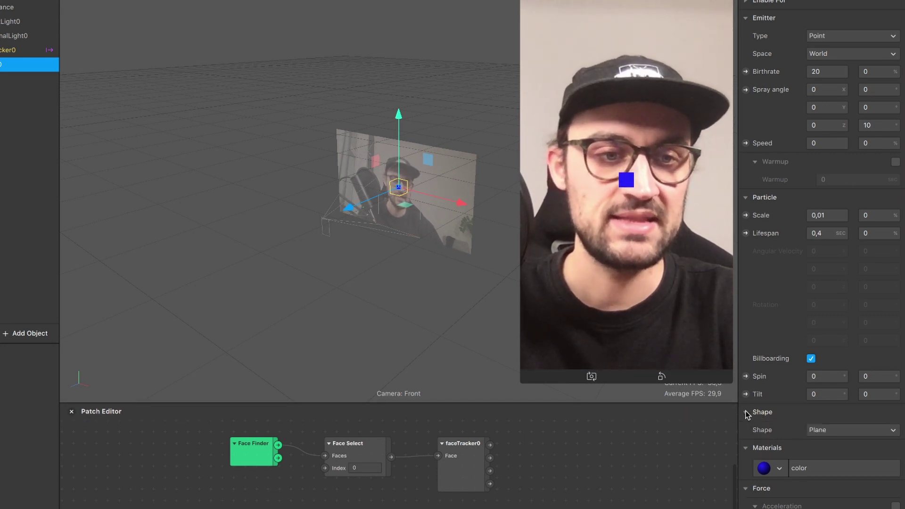
click(847, 431)
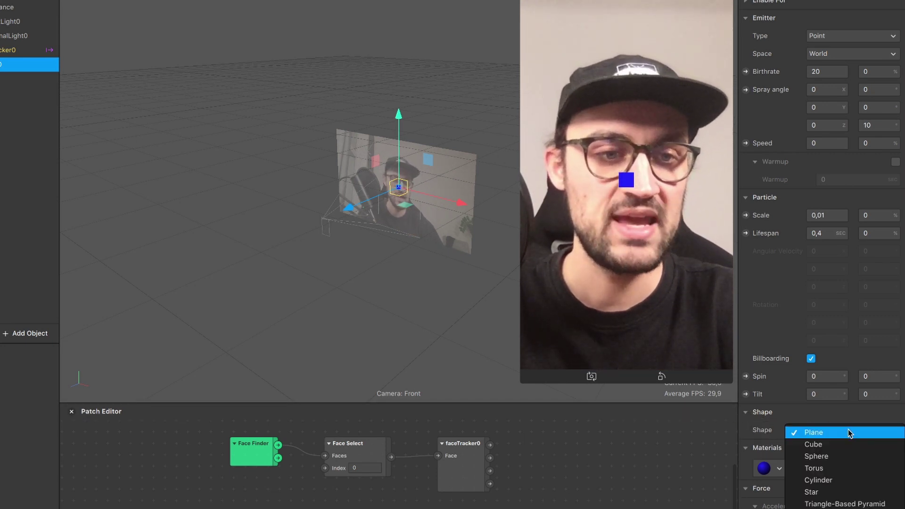
click(833, 453)
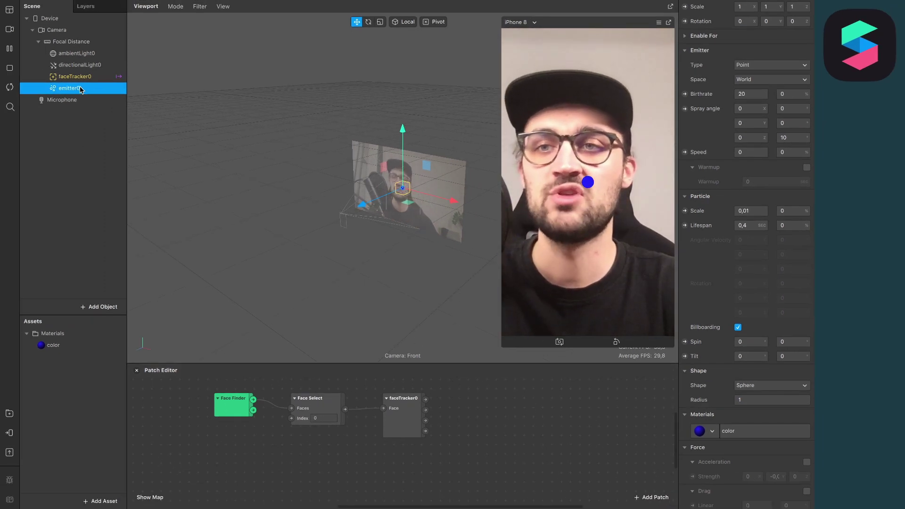
Create a patch for emitter0's 3D Position and place it beyond the faceTracker0 patch, leaving room between them
scroll(746, 187, up, 3)
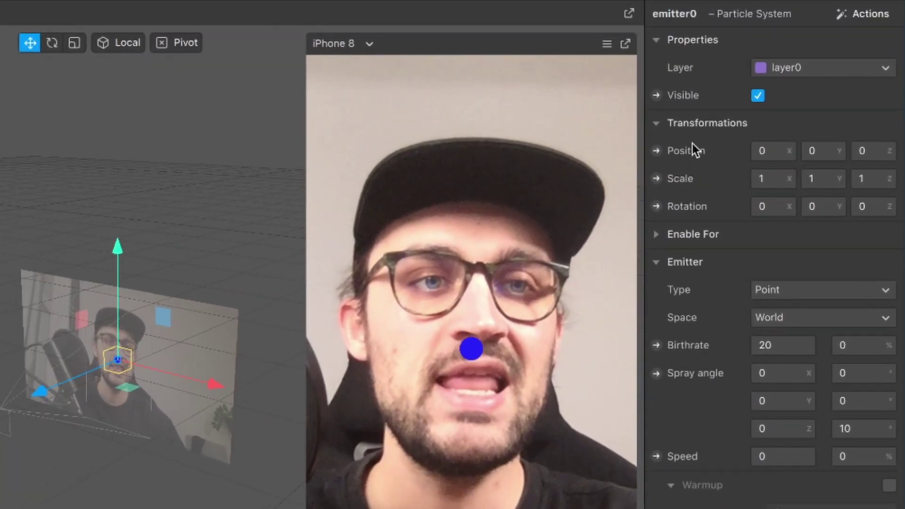
click(657, 150)
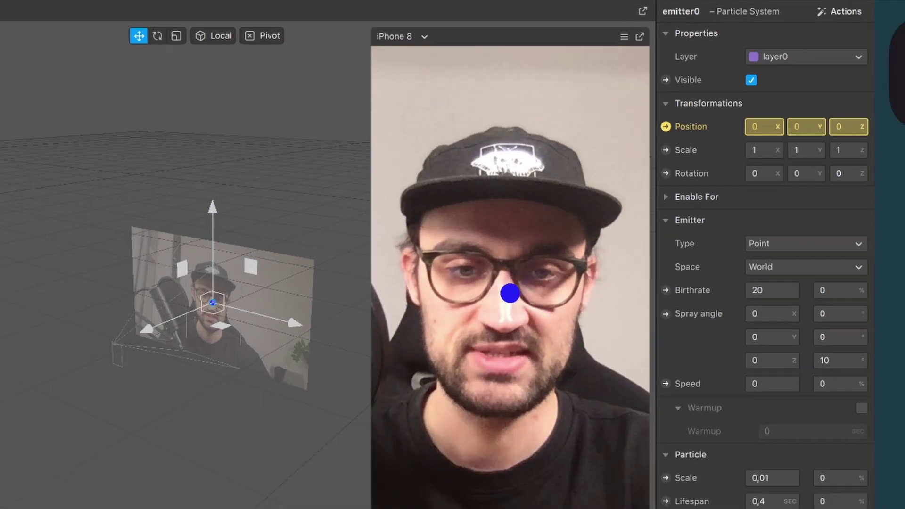
scroll(454, 434, right, 2)
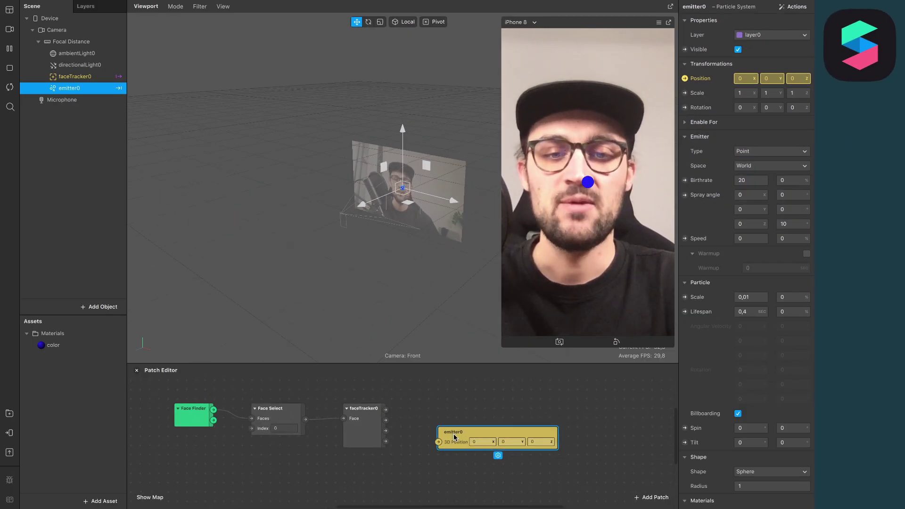
drag(456, 434, 503, 422)
scroll(504, 421, right, 2)
scroll(503, 422, down, 1)
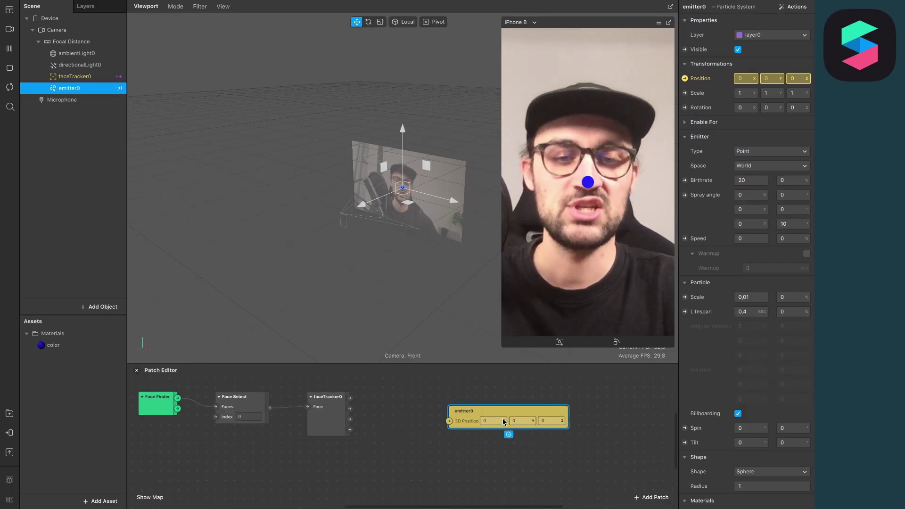
Add an Unpack patch, feed it from faceTracker0's 3D Position, and shift the emitter0 patch farther away
click(650, 498)
text(un)
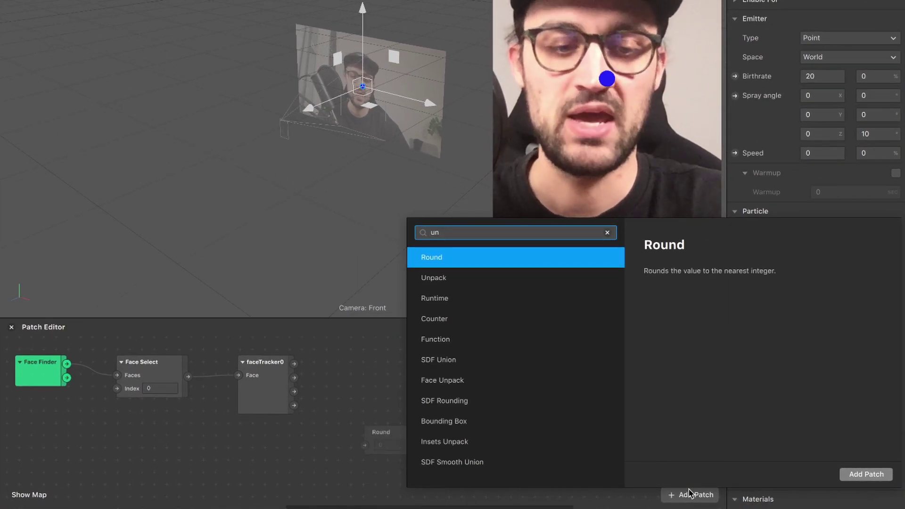
key(Down)
key(Return)
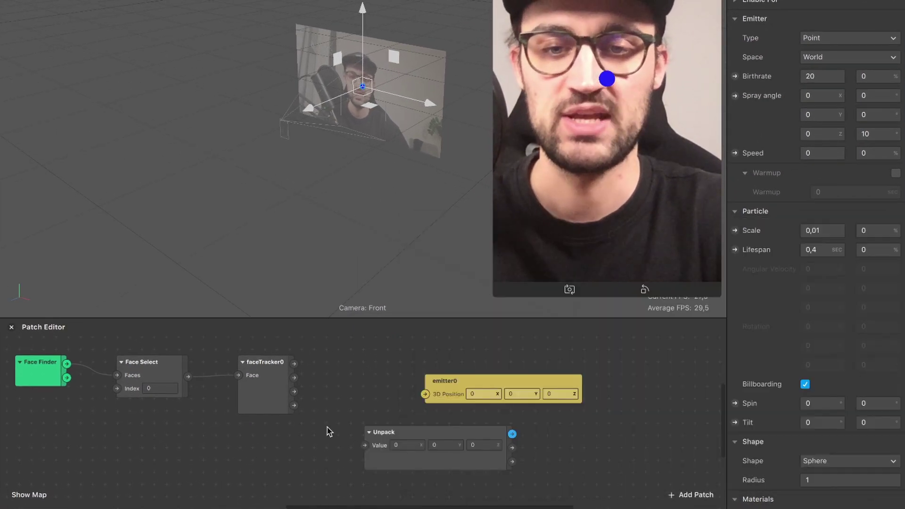
drag(461, 388, 557, 388)
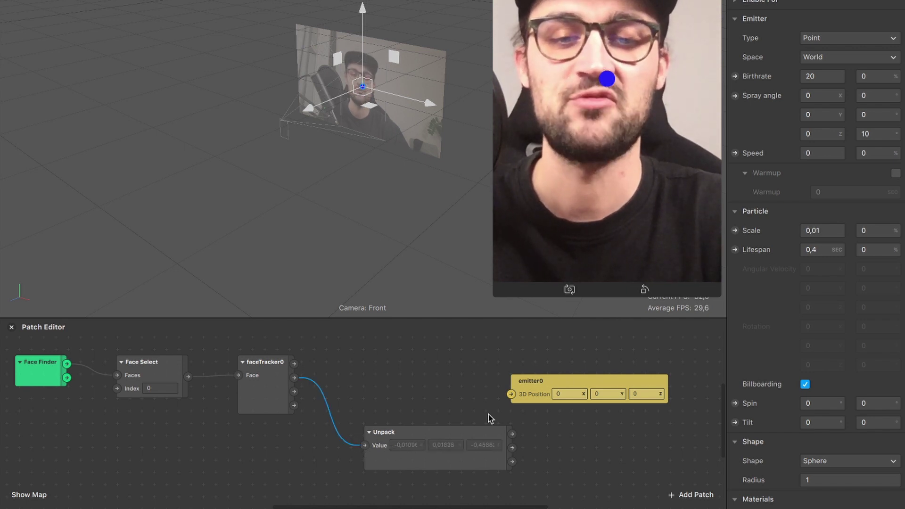
Make more room before the emitter0 patch and add a Pack patch to the graph
scroll(528, 420, right, 4)
drag(474, 363, 605, 361)
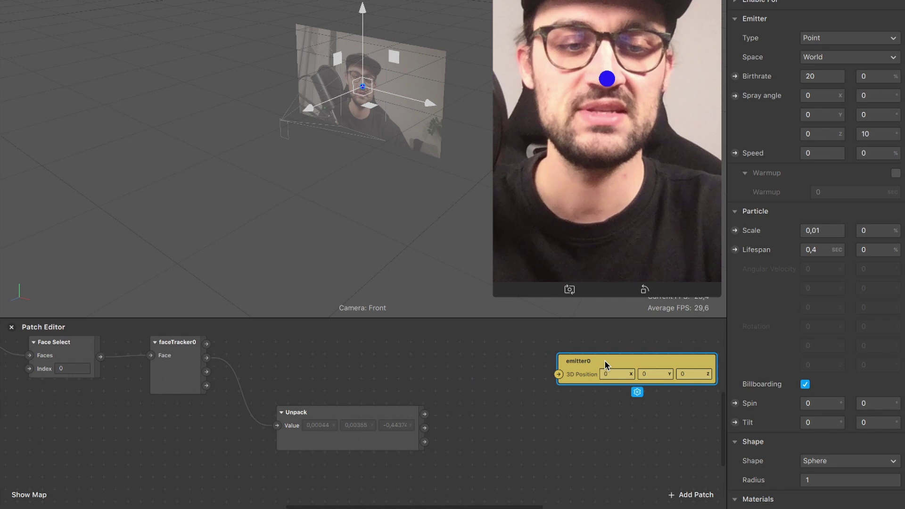
click(685, 494)
text(pack)
key(Return)
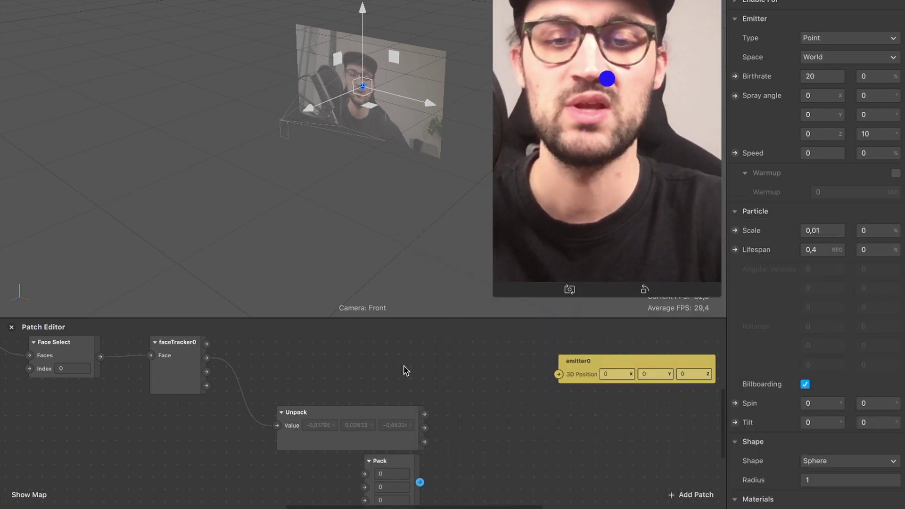
Place the Pack patch just beyond Unpack and wire Unpack's first two outputs into Pack's first two inputs
scroll(401, 375, right, 5)
drag(280, 443, 358, 445)
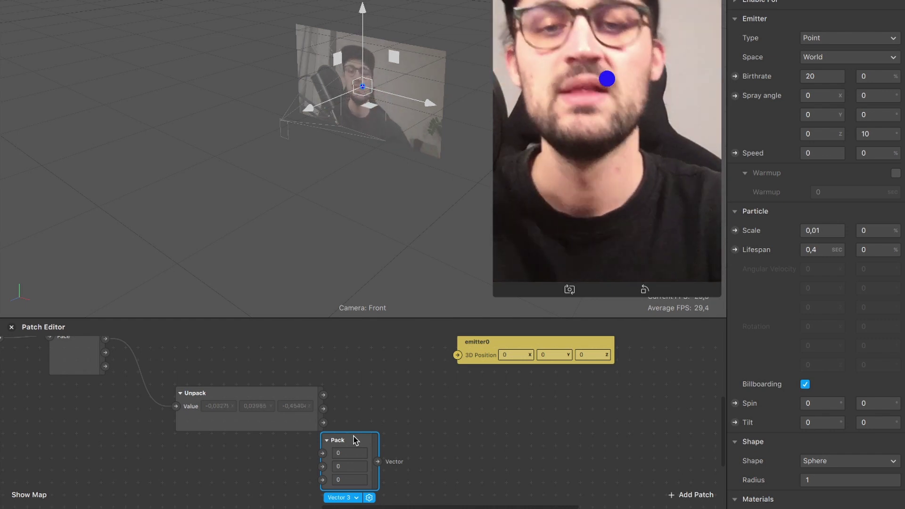
drag(357, 435, 401, 392)
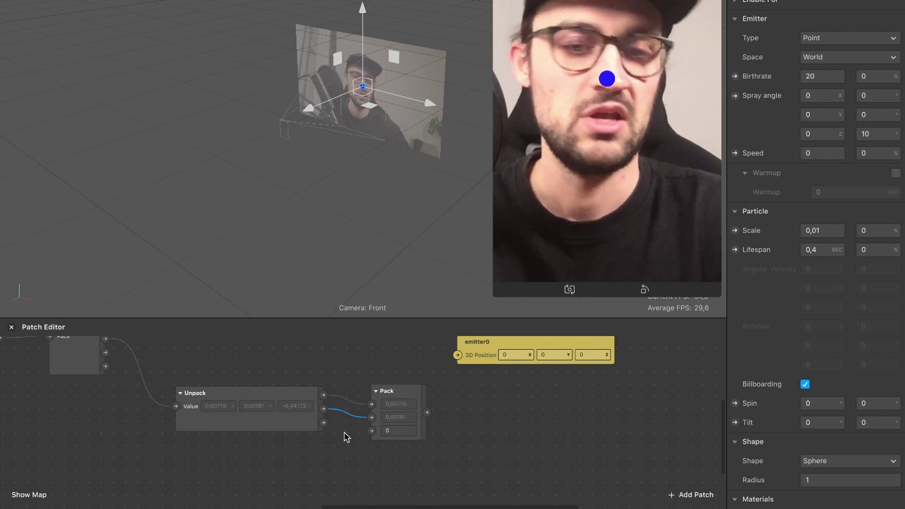
Space out the emitter0 and Pack patches and connect Pack's Vector output to emitter0's 3D Position
scroll(383, 410, right, 5)
scroll(383, 410, up, 3)
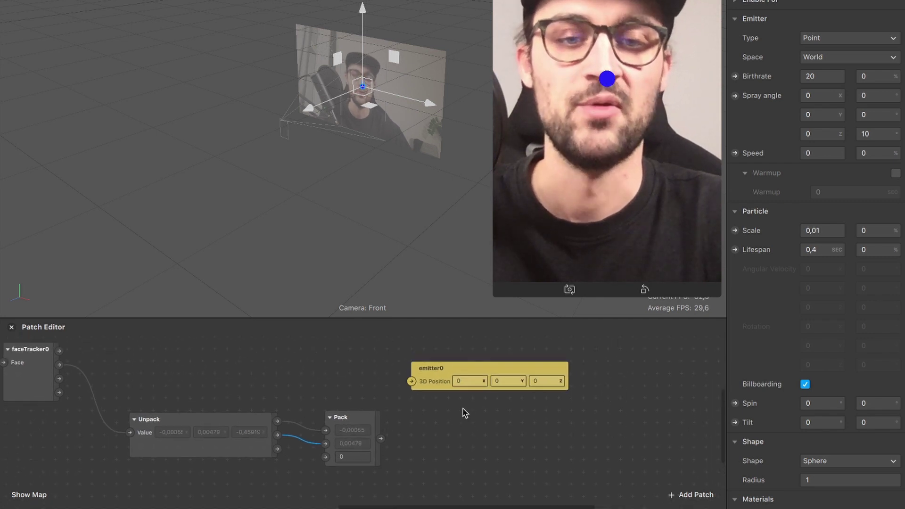
drag(414, 403, 494, 395)
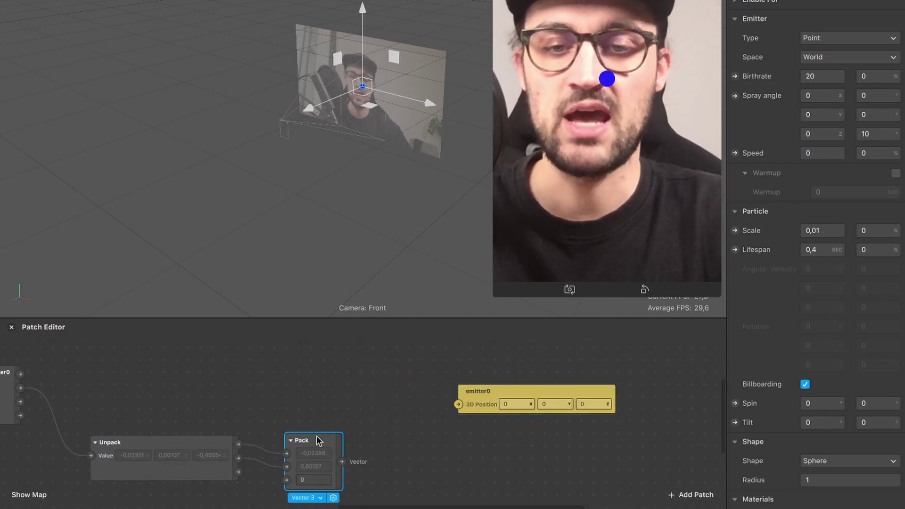
drag(317, 437, 320, 400)
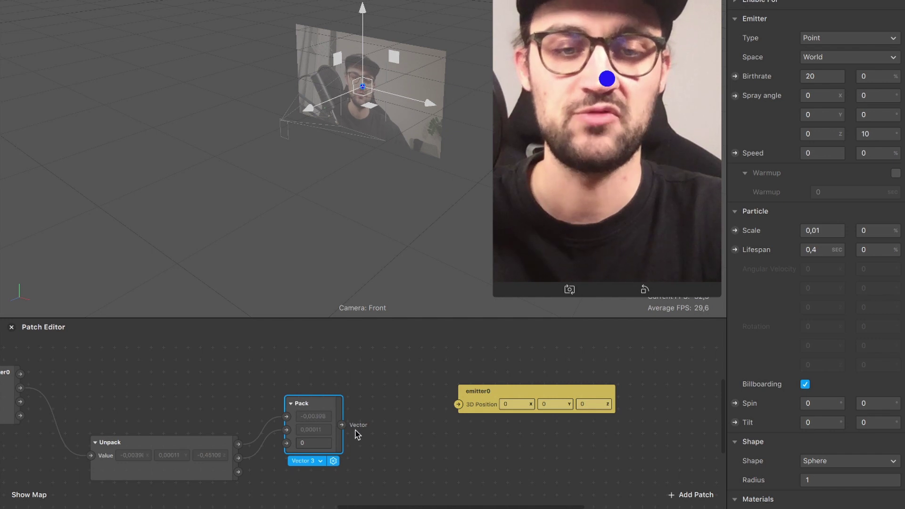
drag(342, 425, 458, 406)
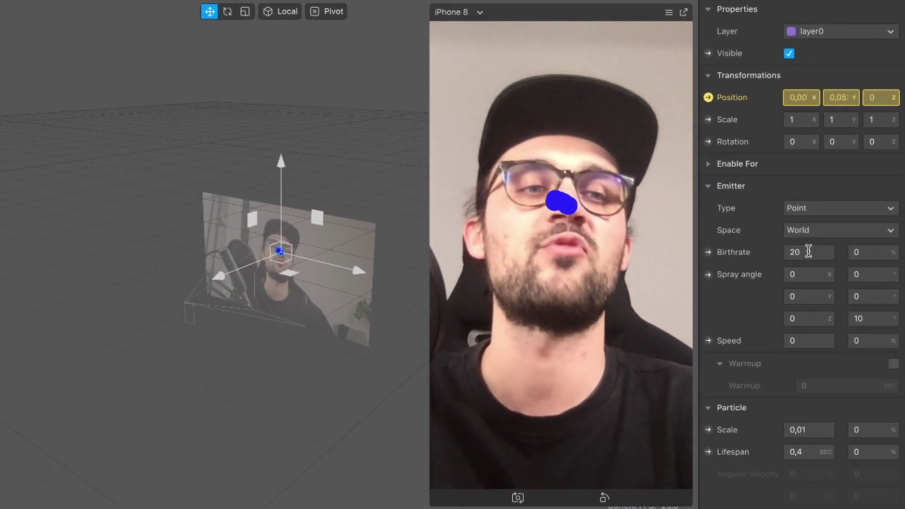
Set the emitter's birthrate to 100 and the particle lifespan to 10 seconds
click(756, 190)
key(BackSpace)
text(1)
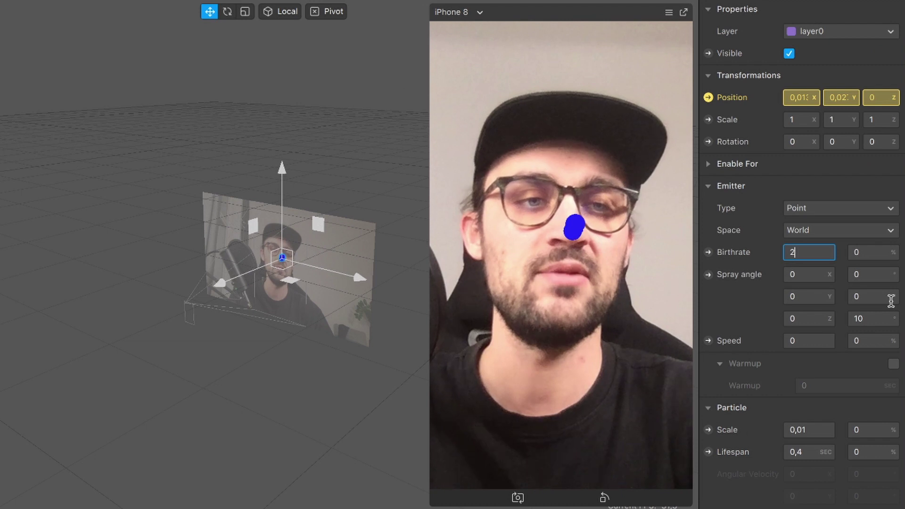
text(00)
key(Return)
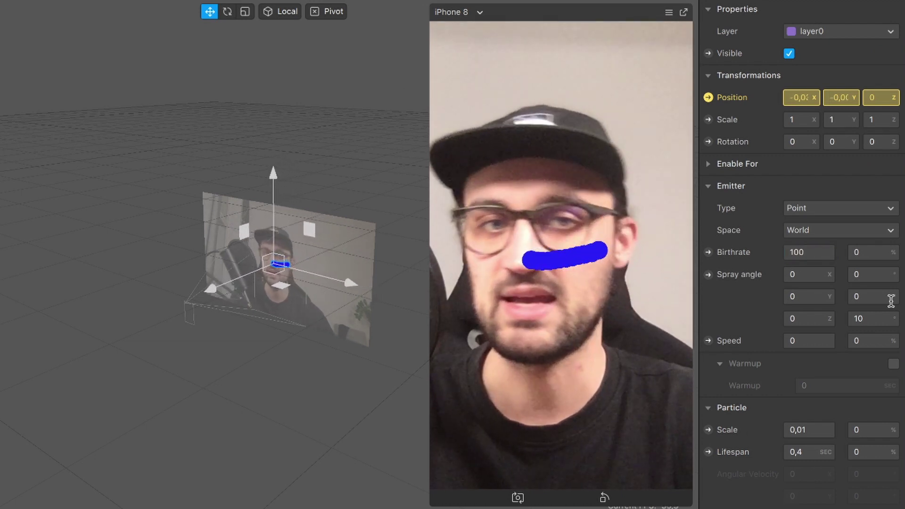
scroll(786, 409, down, 3)
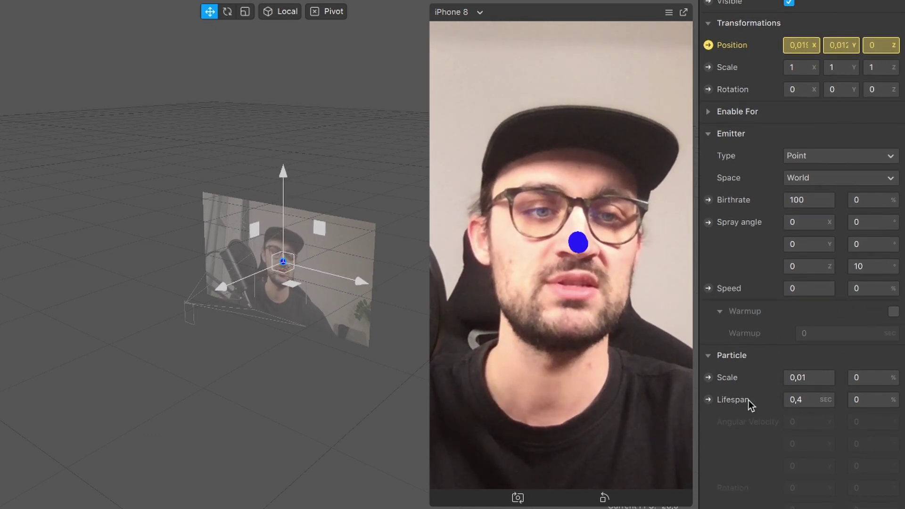
drag(808, 400, 783, 406)
text(10)
key(Return)
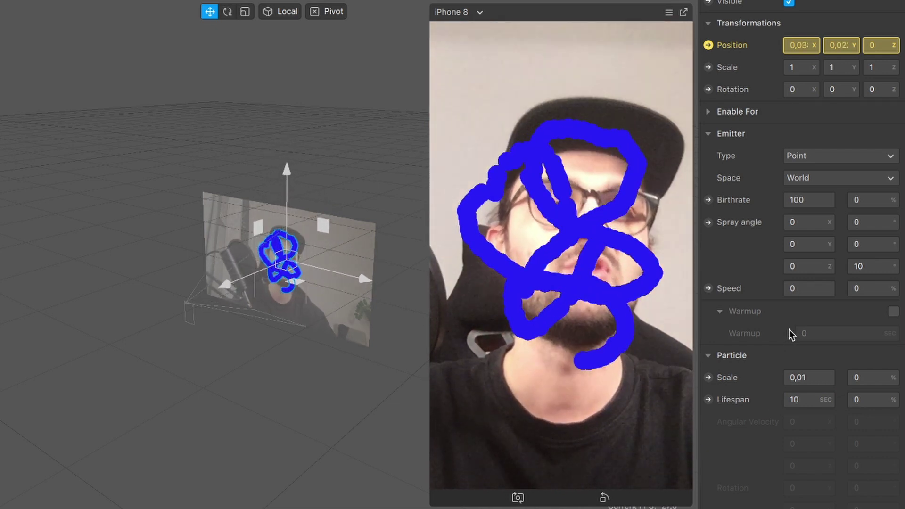
Set the emitter's birthrate to 200 and the particle lifespan to 20 seconds
scroll(802, 292, up, 2)
click(829, 245)
key(BackSpace)
key(BackSpace)
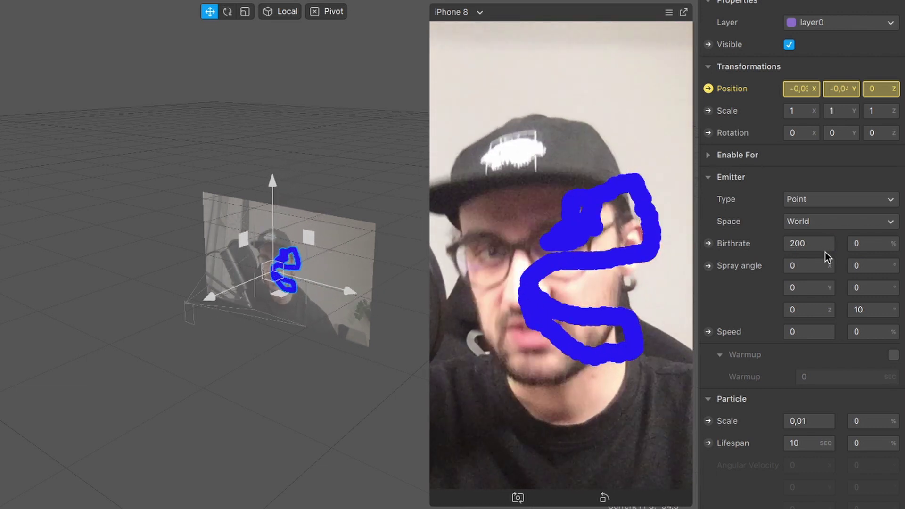
click(807, 443)
key(BackSpace)
key(BackSpace)
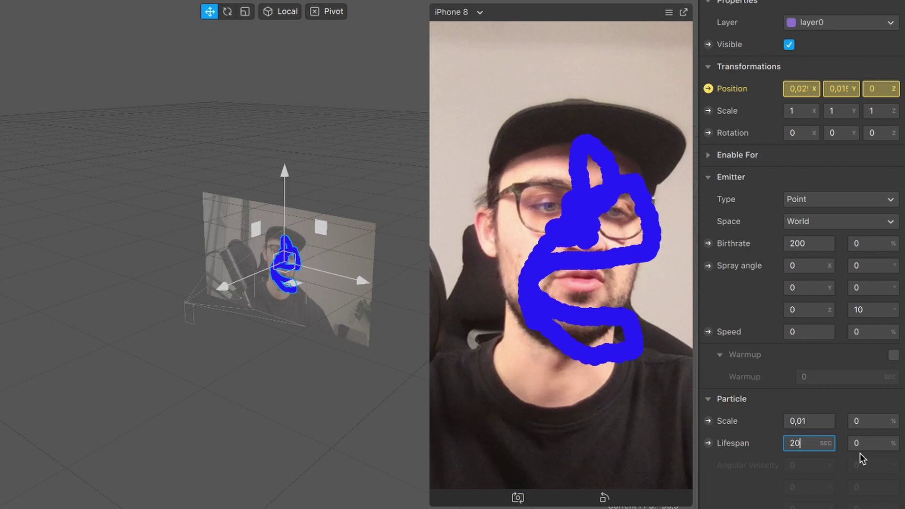
key(Return)
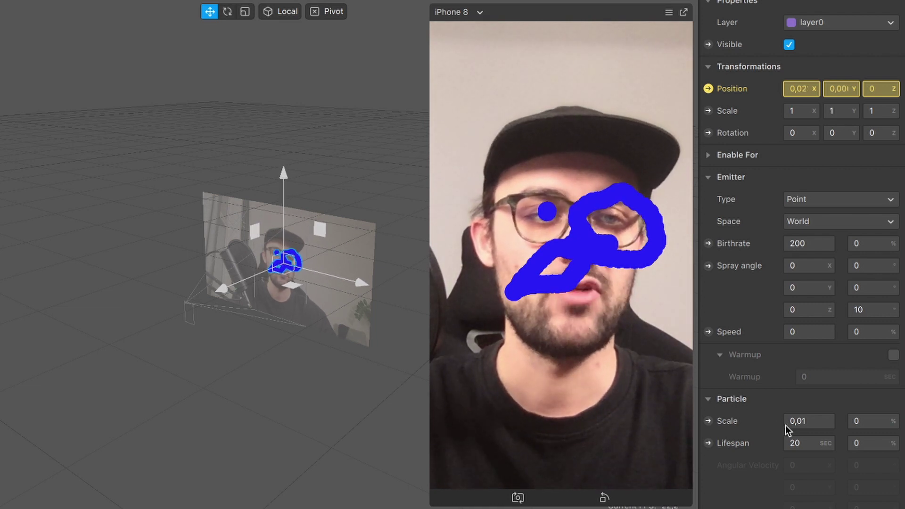
Try a particle scale of 0,005 and set it back to 0,01
click(808, 424)
key(BackSpace)
text(05)
key(Return)
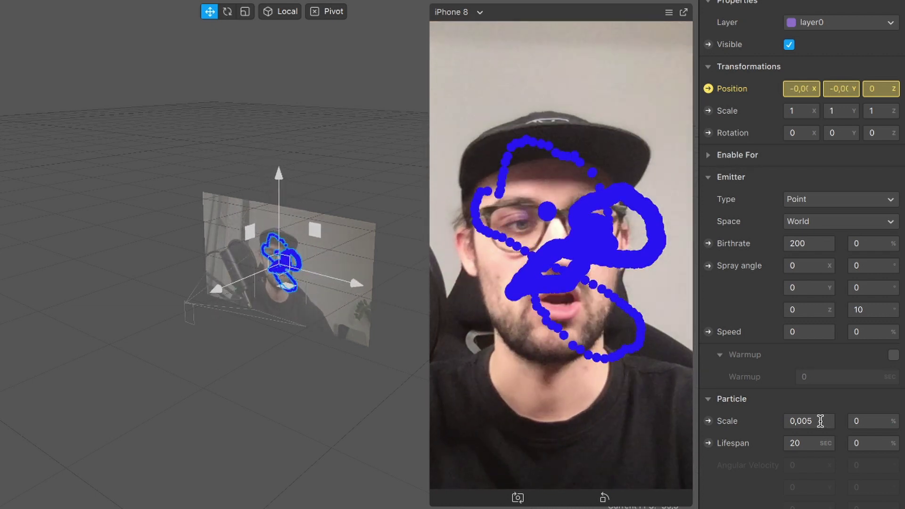
click(818, 422)
key(BackSpace)
text(1)
key(Return)
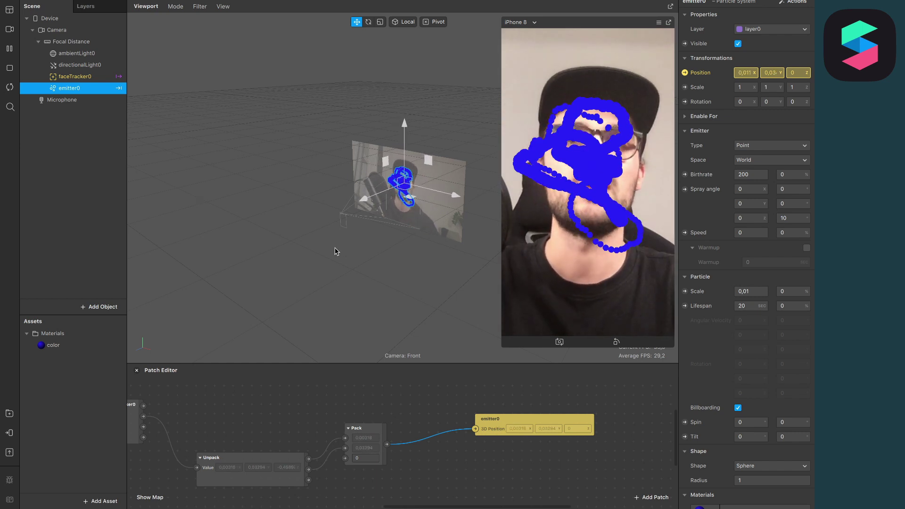
Restart the effect preview and add a Screen Tap patch to the graph
click(10, 87)
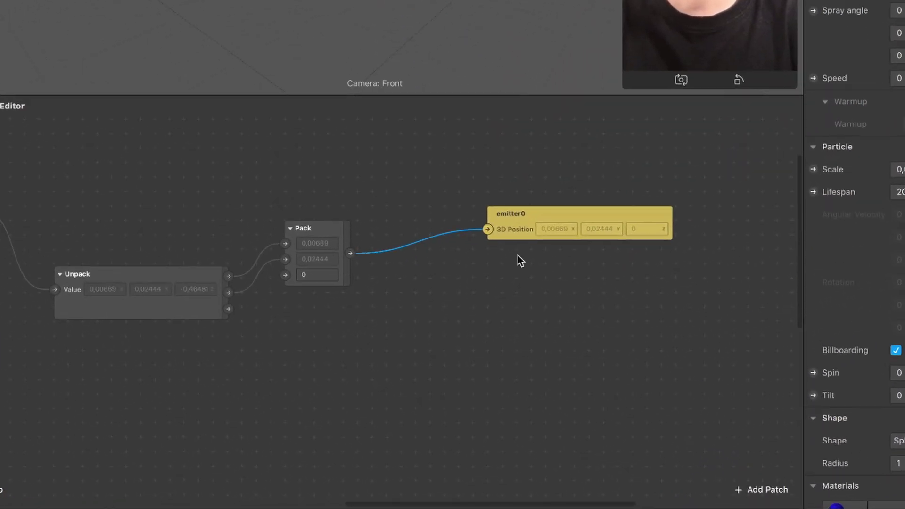
click(759, 490)
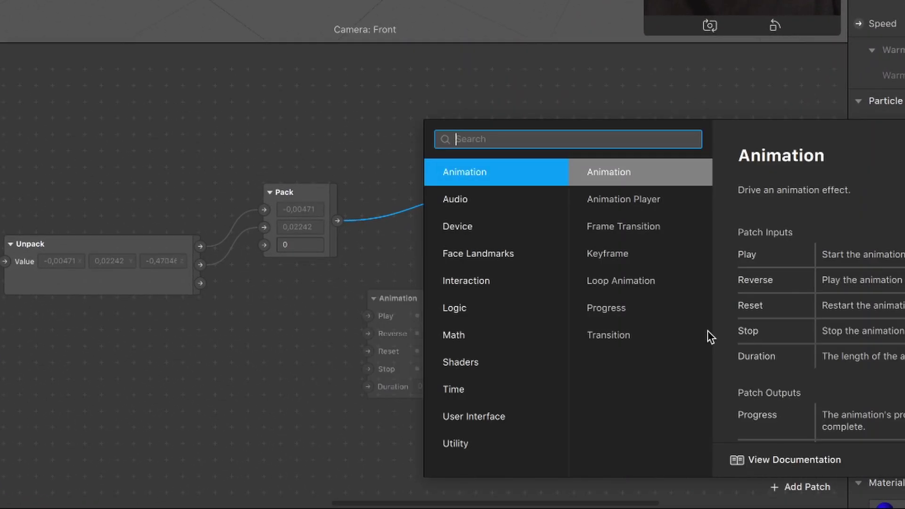
text(scre)
key(Down)
key(Return)
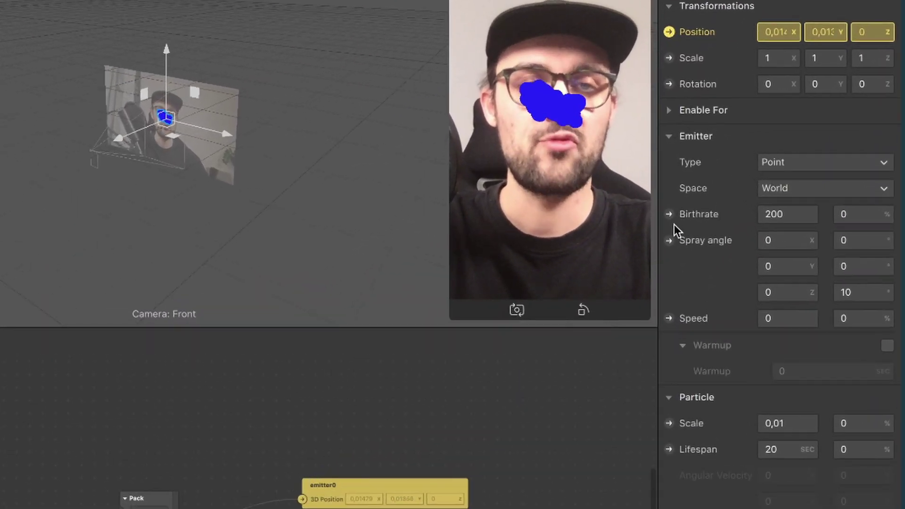
Create a patch for the emitter's Birthrate and add an If Then Else patch
click(669, 214)
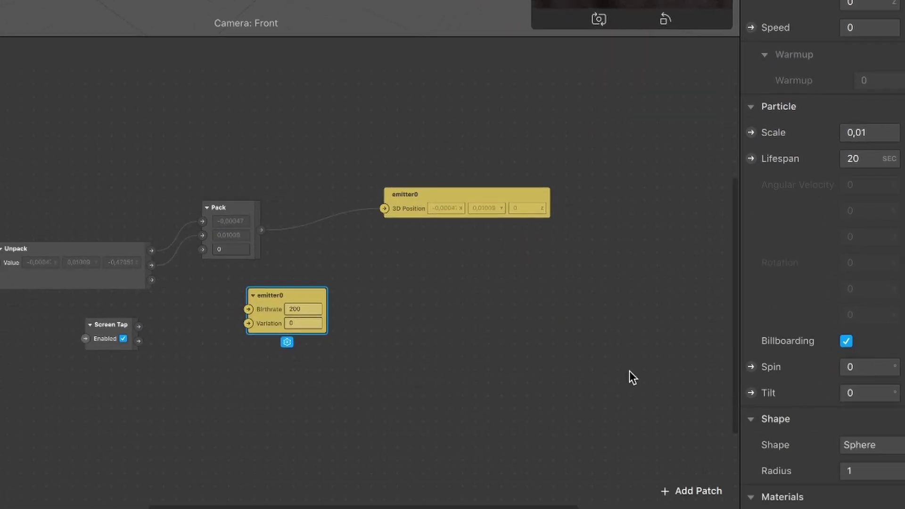
click(691, 491)
text(if)
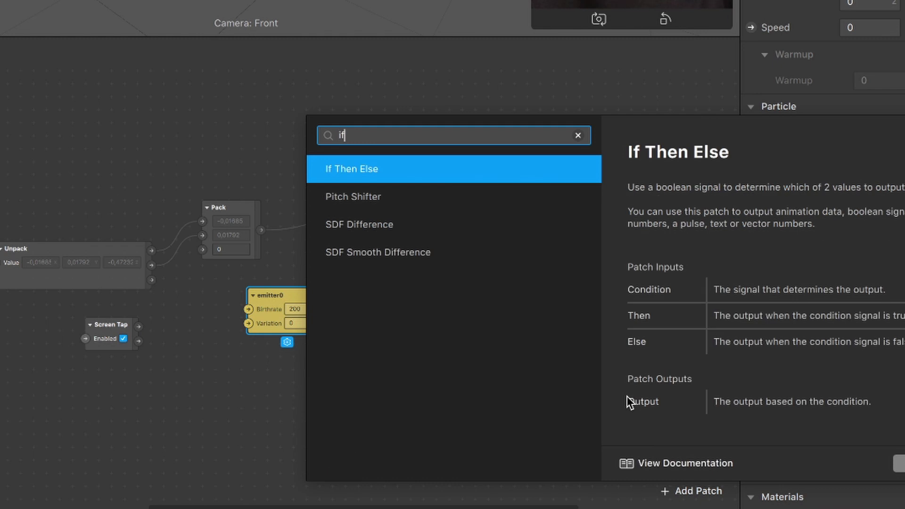
key(Return)
scroll(240, 352, left, 2)
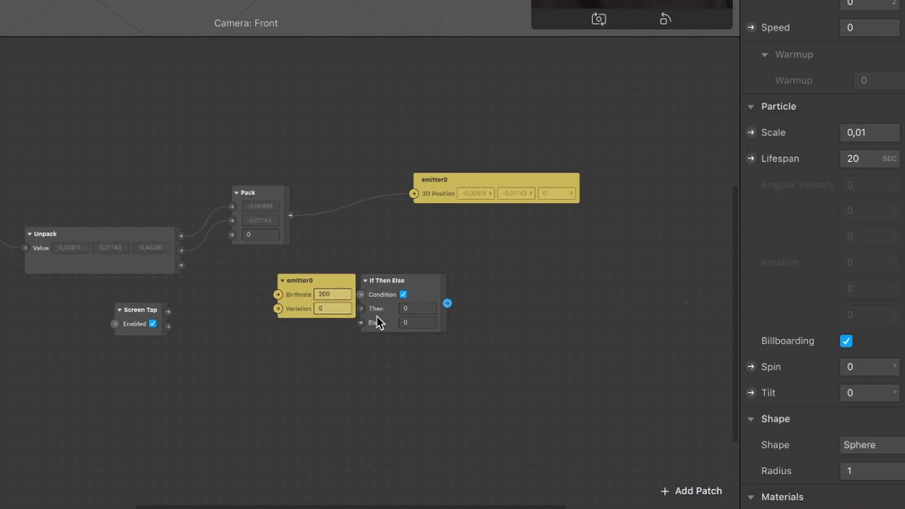
Arrange the Screen Tap, If Then Else and emitter0 Birthrate patches in a spaced row below the Unpack chain
drag(428, 295, 248, 403)
drag(134, 308, 7, 333)
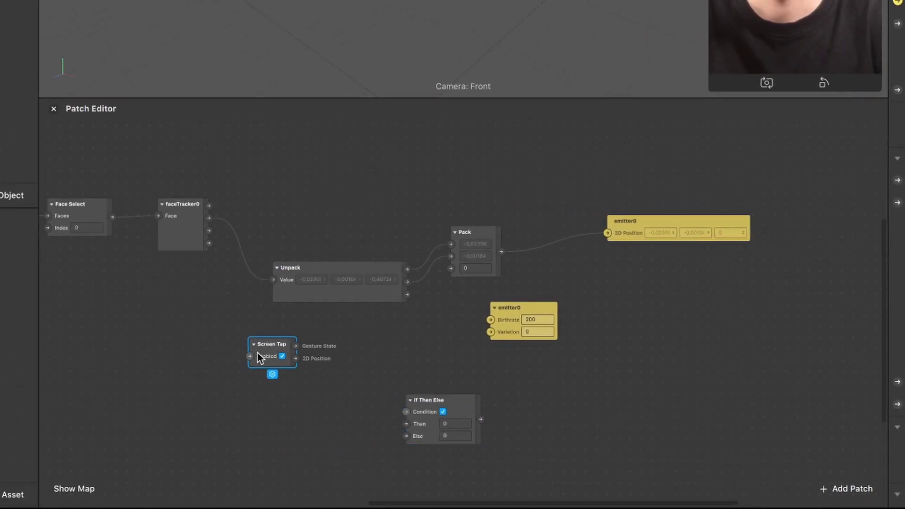
drag(551, 312, 641, 328)
scroll(470, 343, up, 5)
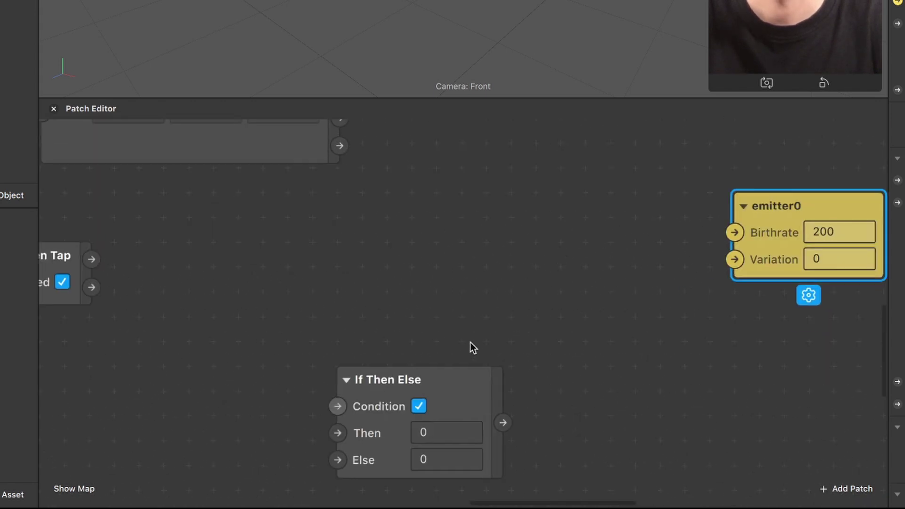
scroll(471, 342, down, 2)
drag(473, 392, 513, 284)
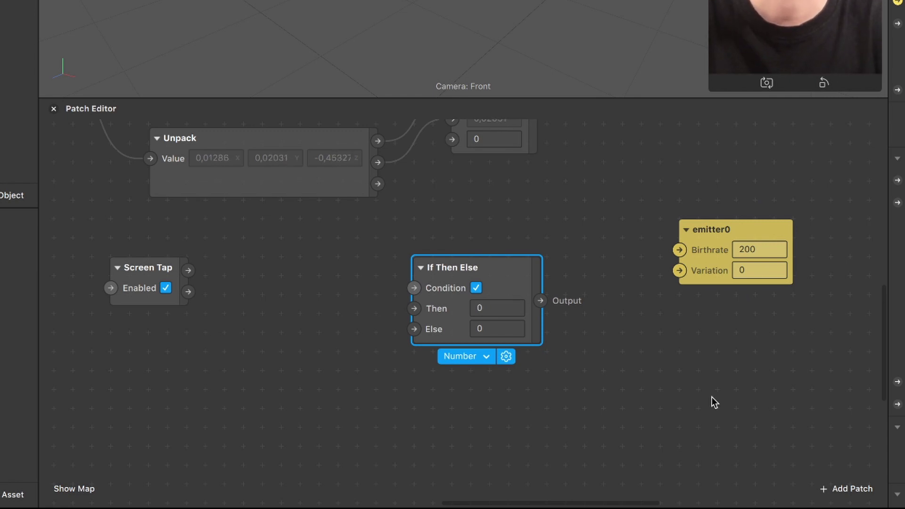
Add a Switch patch between Screen Tap and If Then Else, and feed Screen Tap's Gesture State into its Flip input
click(839, 489)
text(swi)
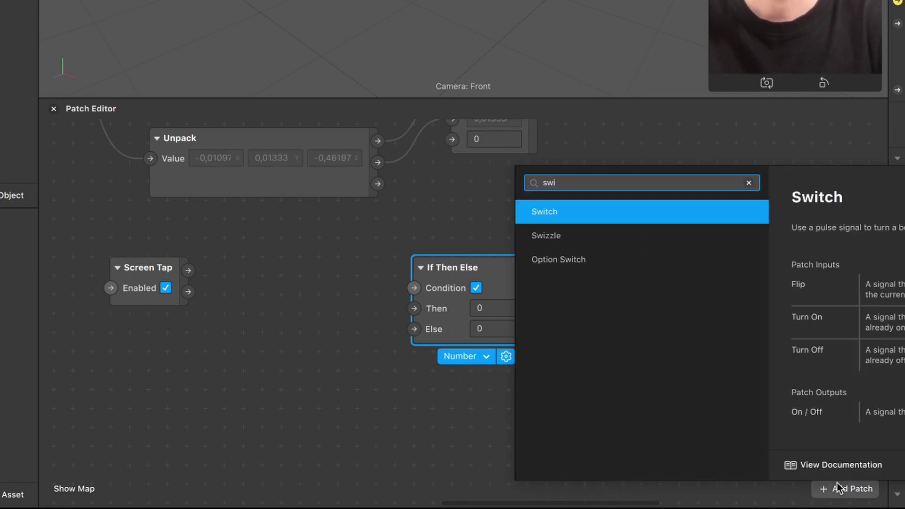
key(Return)
drag(573, 319, 287, 302)
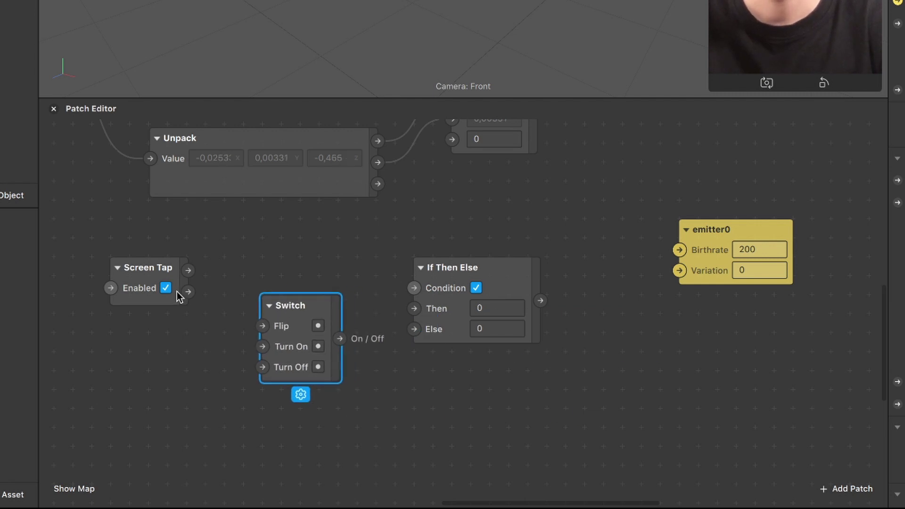
drag(188, 273, 261, 325)
Make room before If Then Else, add a Not patch and feed it the Switch's On / Off output
drag(458, 273, 537, 273)
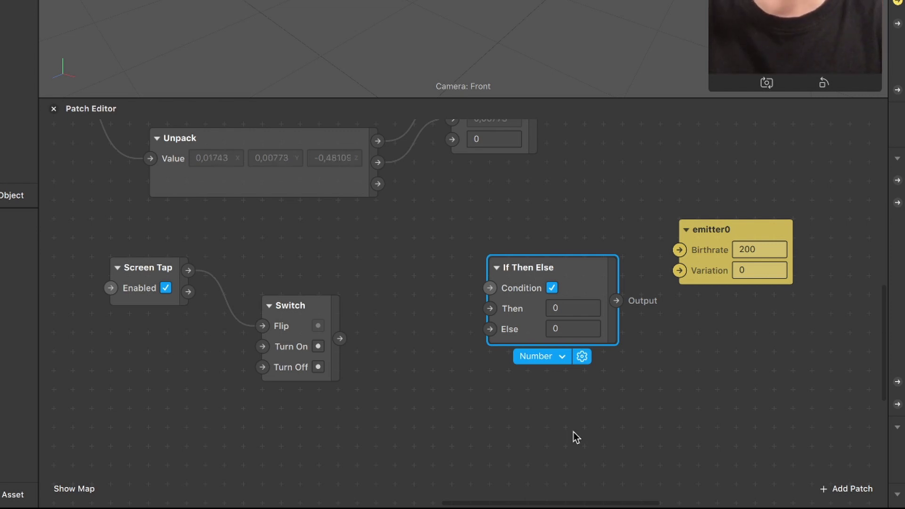
click(863, 490)
text(no)
key(Return)
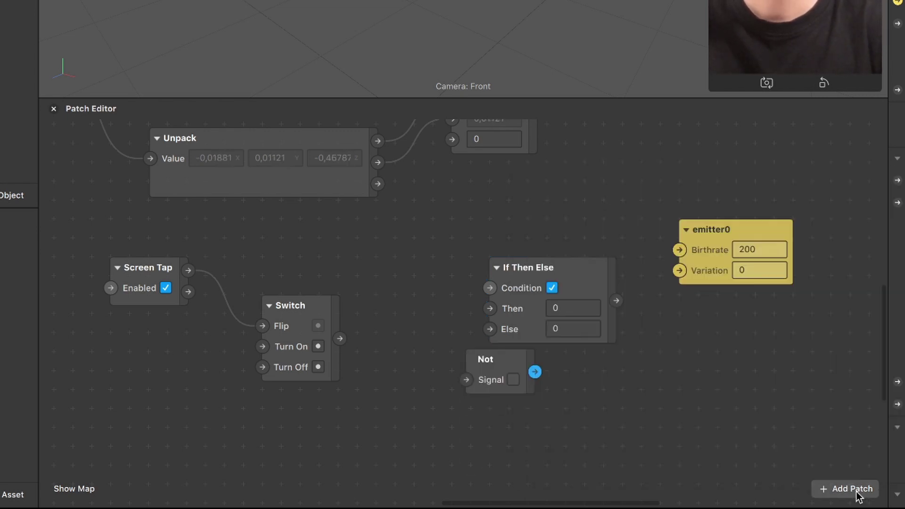
drag(339, 339, 468, 381)
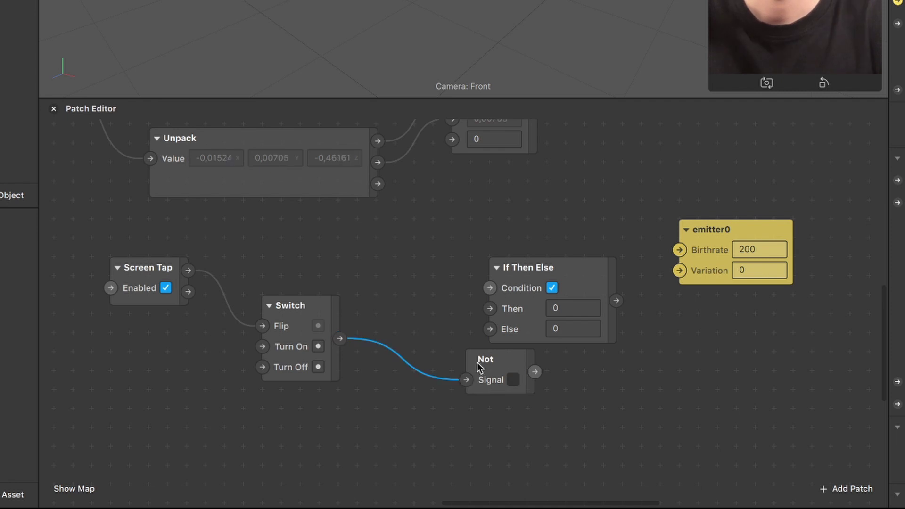
Move If Then Else beyond the Not patch and connect Not's reverse signal to its Condition
drag(575, 292, 704, 436)
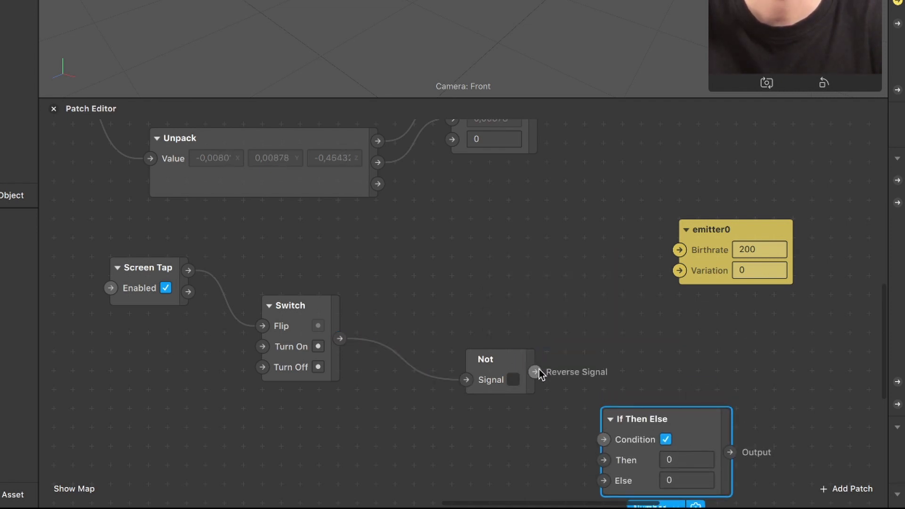
drag(535, 372, 604, 441)
scroll(656, 380, down, 5)
scroll(656, 380, right, 3)
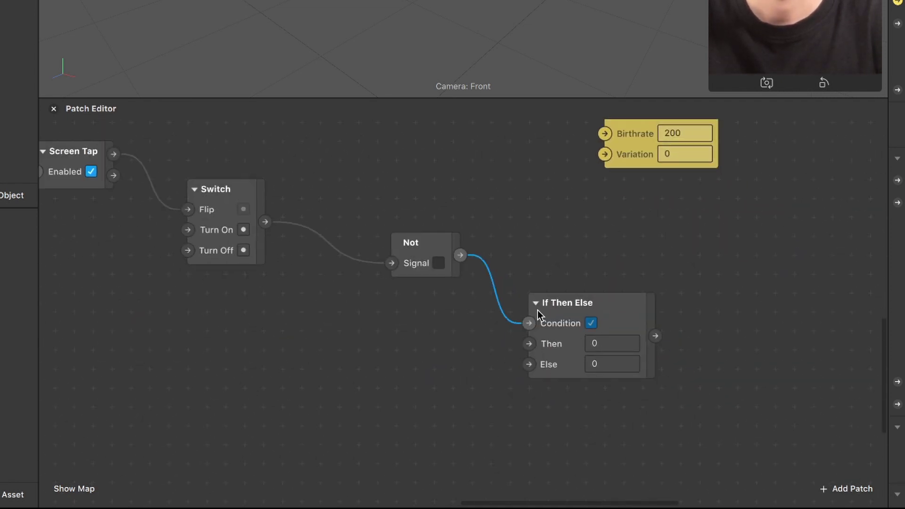
Move the emitter0 Birthrate patch farther along and raise If Then Else into the gap before it
scroll(542, 306, up, 3)
scroll(547, 302, right, 1)
drag(599, 188, 750, 258)
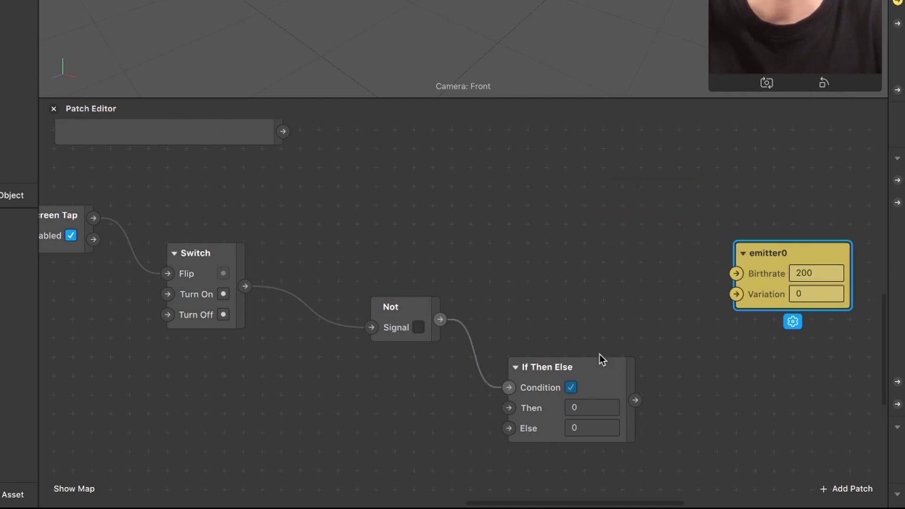
drag(598, 359, 595, 224)
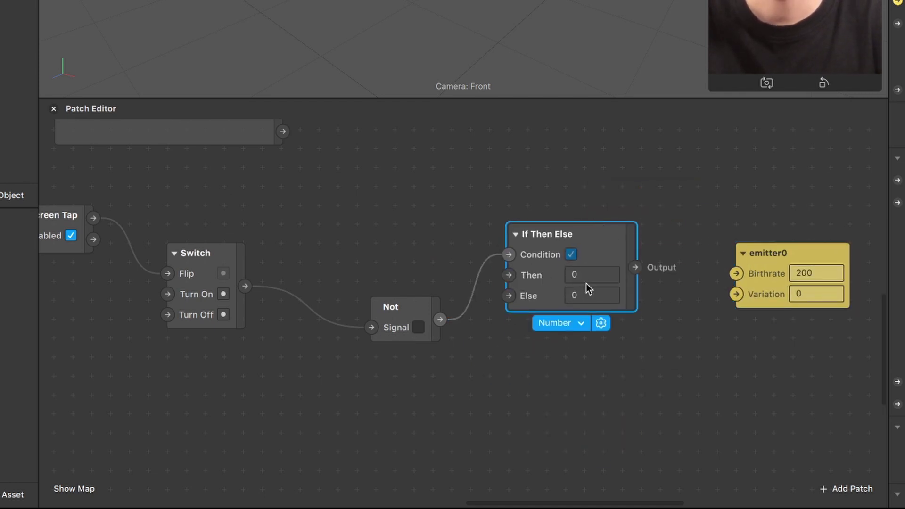
Set If Then Else's Then value to 200 and connect its output to emitter0's Birthrate
click(606, 276)
text(200)
key(Return)
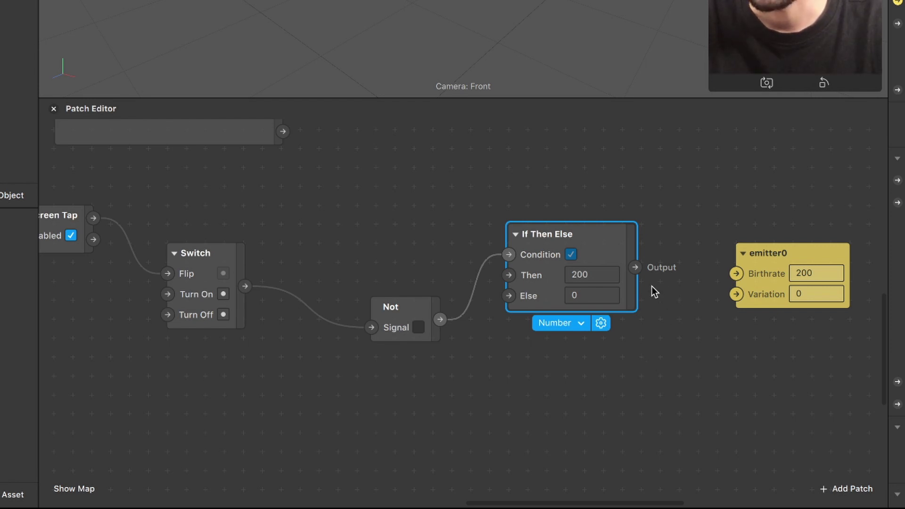
drag(637, 269, 736, 276)
scroll(639, 307, right, 3)
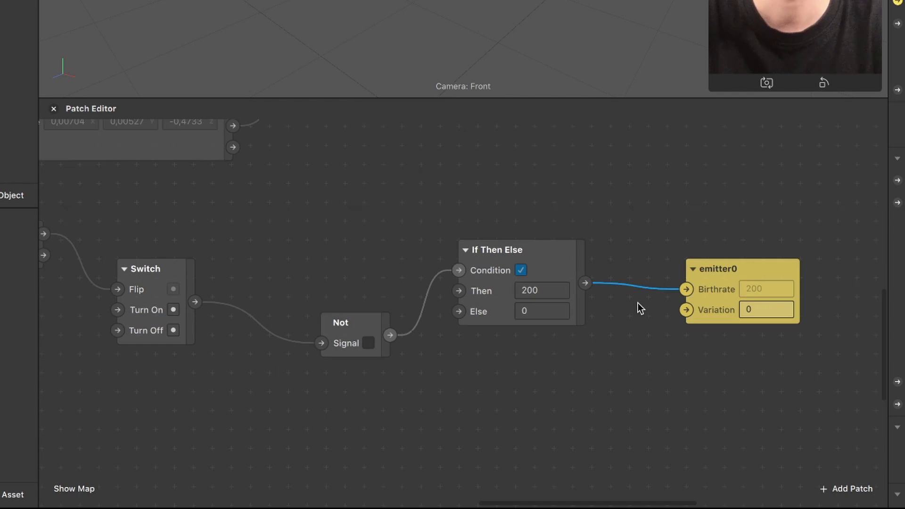